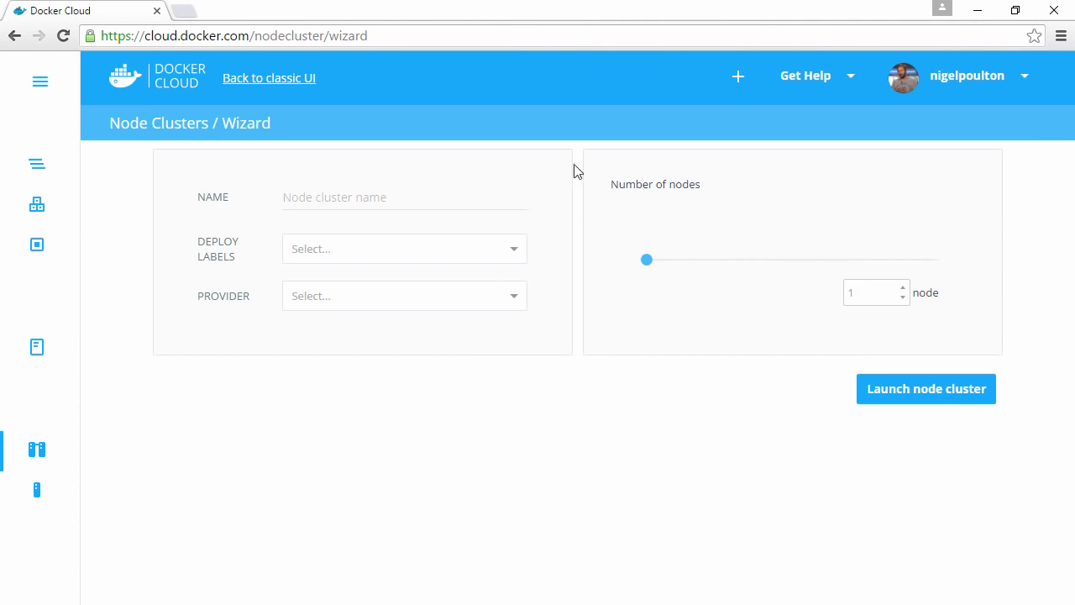
- Name the node cluster "vote" and add the deploy labels "azure" and "prod"
click(353, 194)
text(vote)
key(Tab)
text(azure)
key(Return)
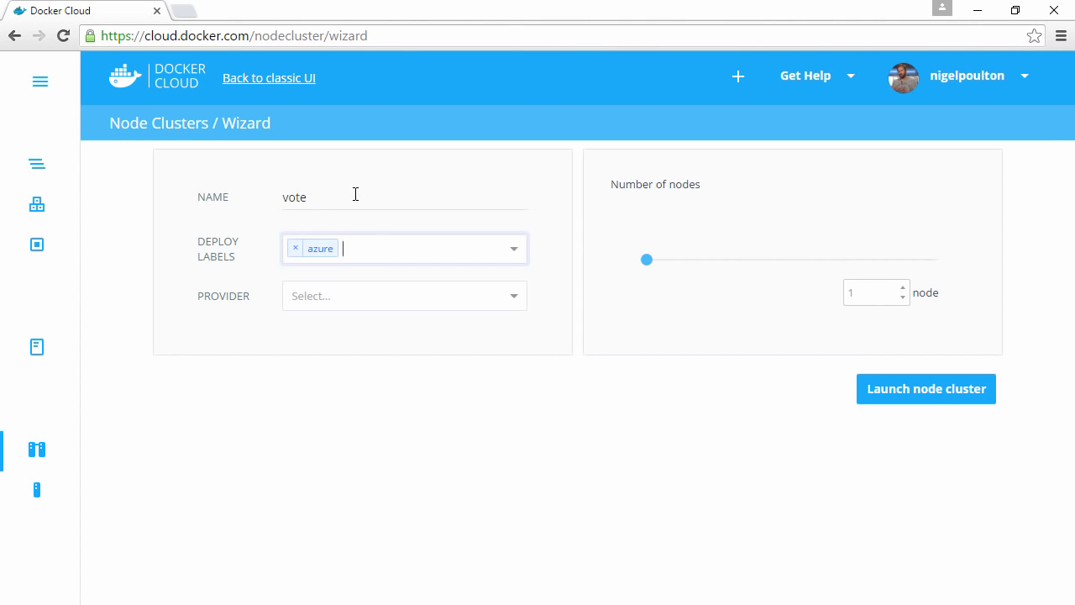
text(prod)
key(Return)
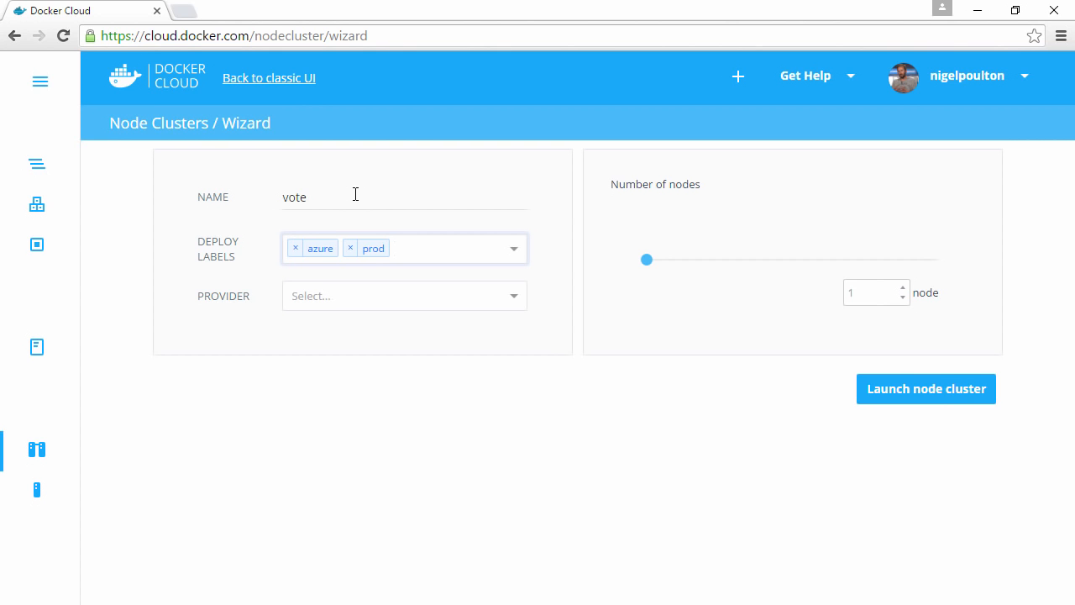
- Set the cluster's provider to Microsoft Azure, region to Central US and type/size to Basic A1 [1 CPUs, 2 GB RAM]
click(351, 299)
click(351, 383)
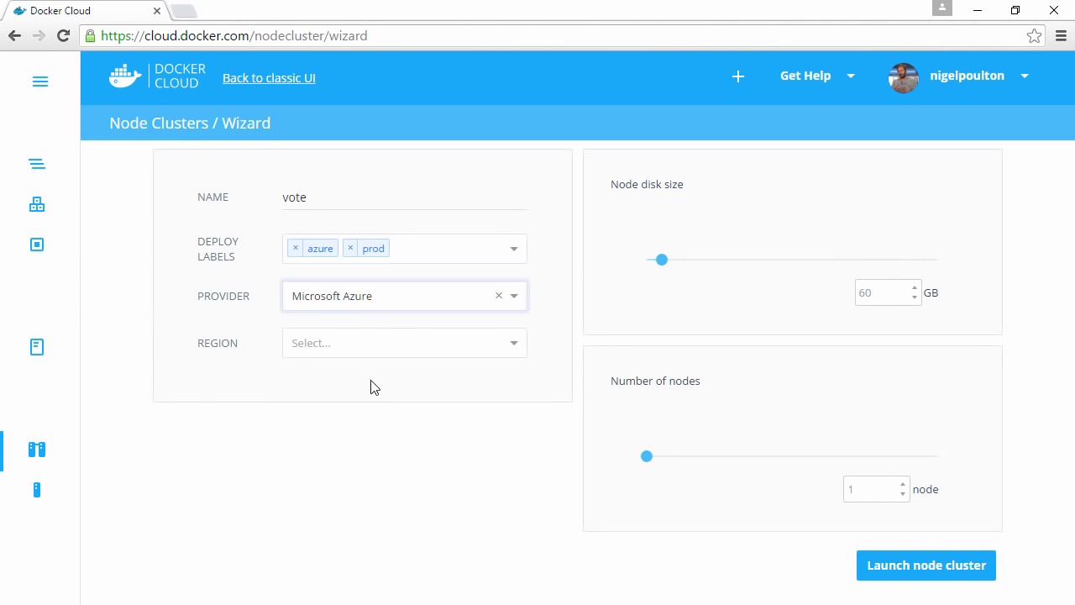
click(400, 344)
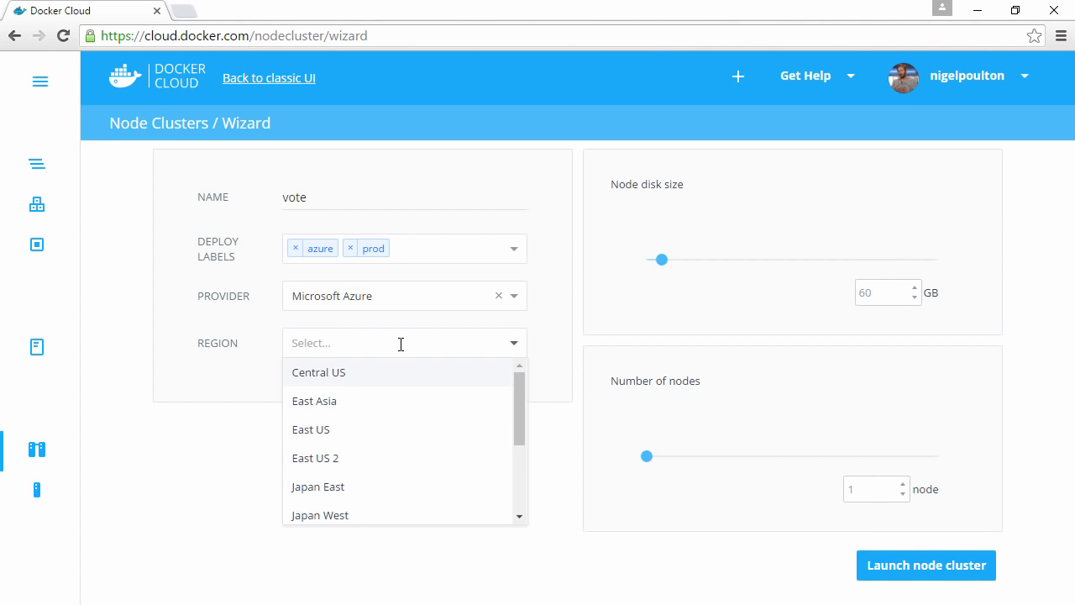
click(372, 379)
click(372, 389)
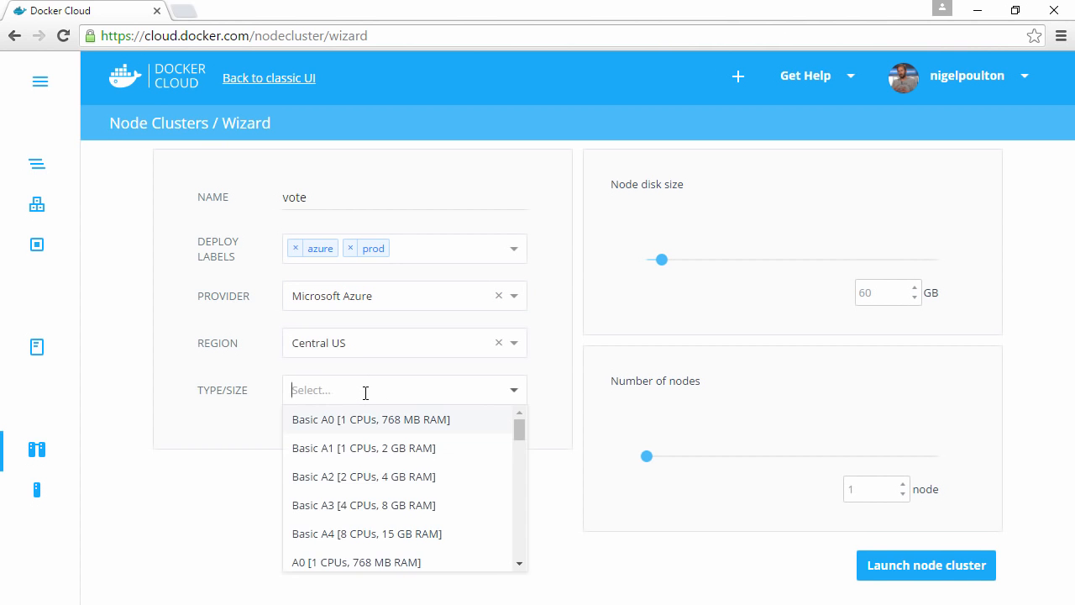
click(352, 449)
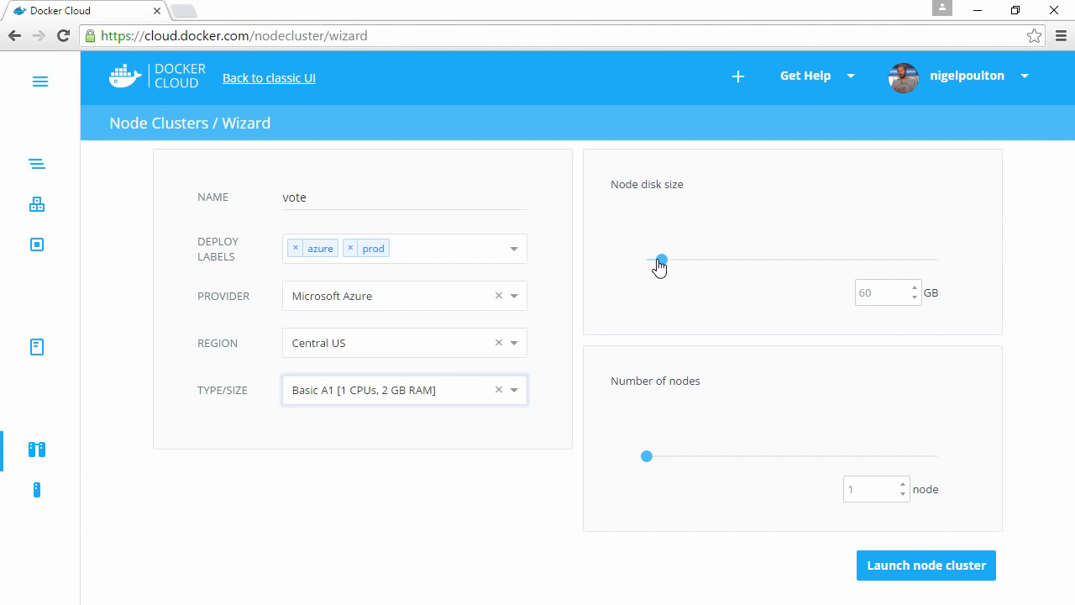
- Set the node disk size to 10 GB and the number of nodes to 3, and launch the node cluster
drag(660, 263, 602, 271)
drag(659, 457, 712, 464)
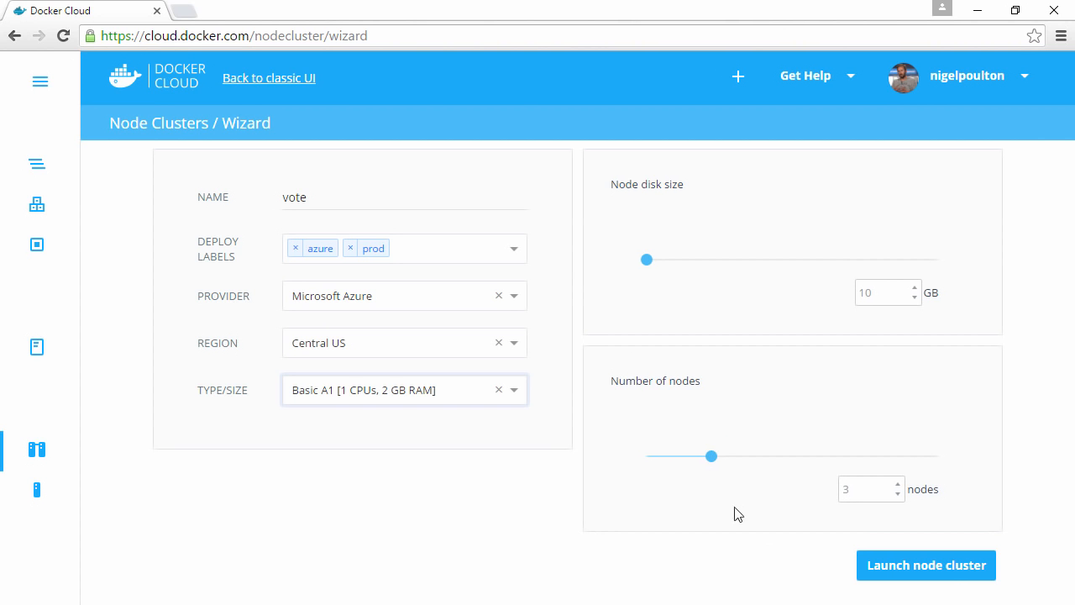
click(950, 575)
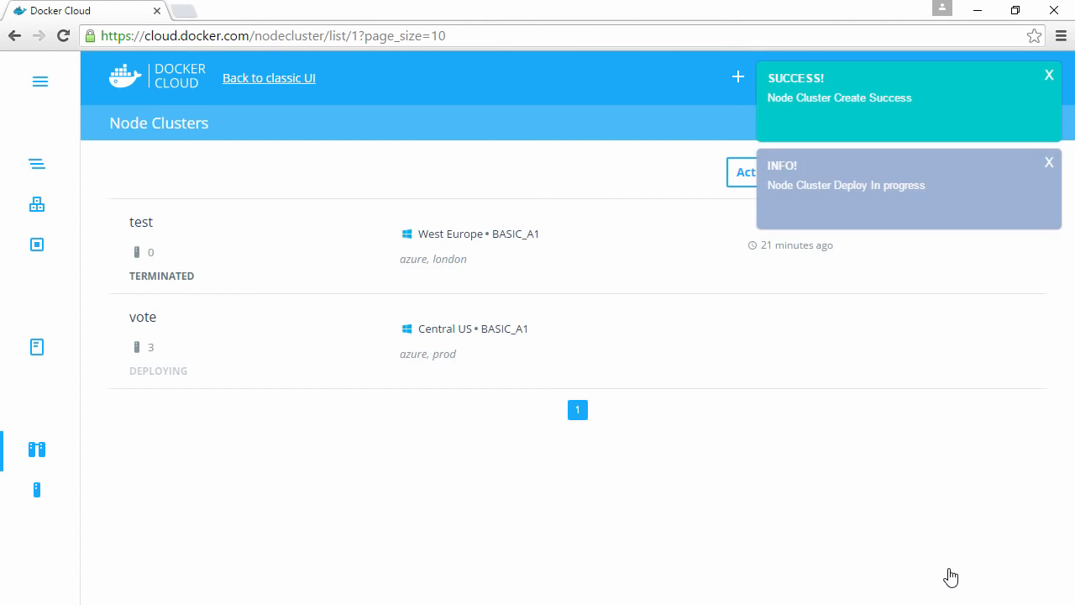
- Open the vote cluster's timeline and examine the Node Cluster Deploy log for the virtual machine creation entries
click(148, 320)
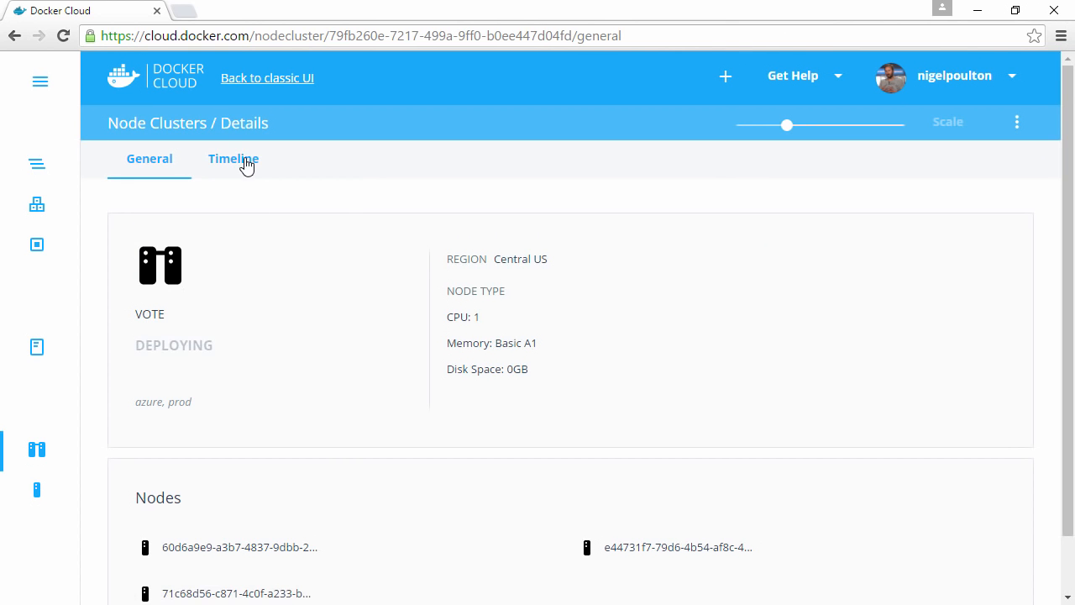
click(246, 165)
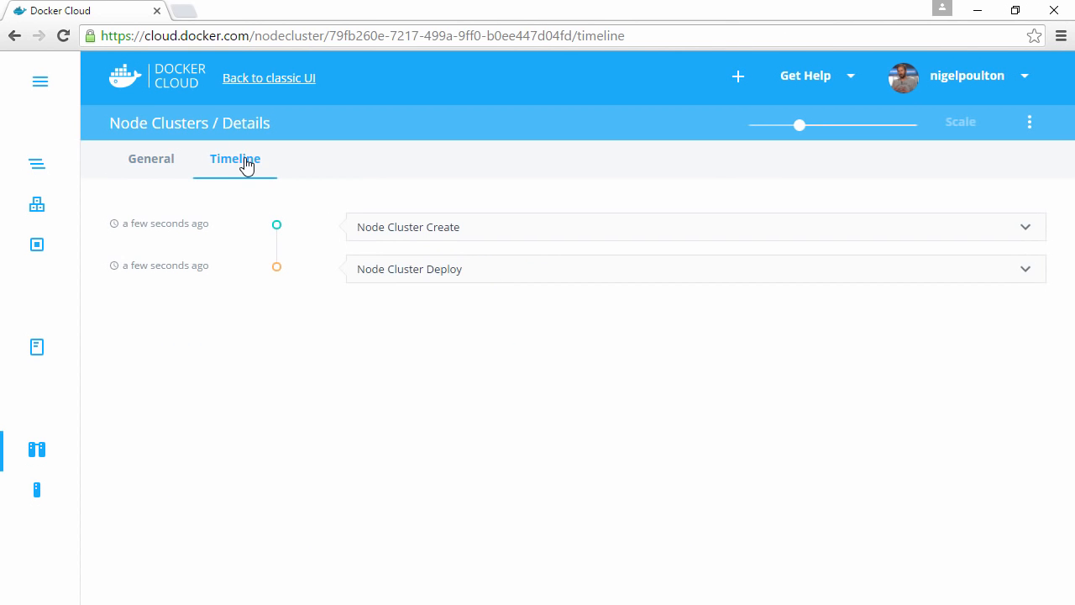
click(1019, 278)
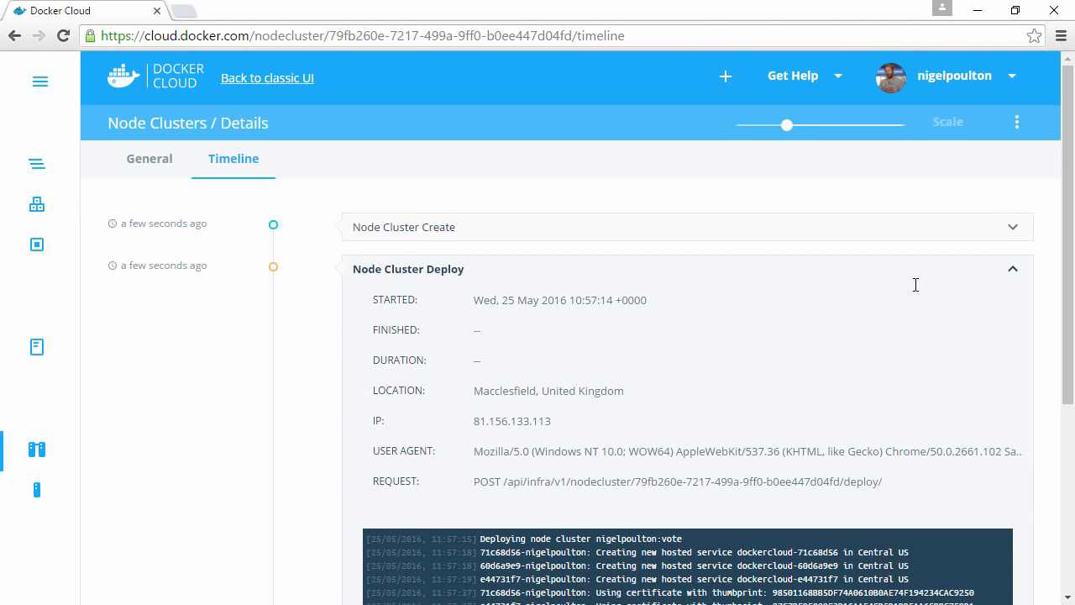
scroll(915, 286, down, 4)
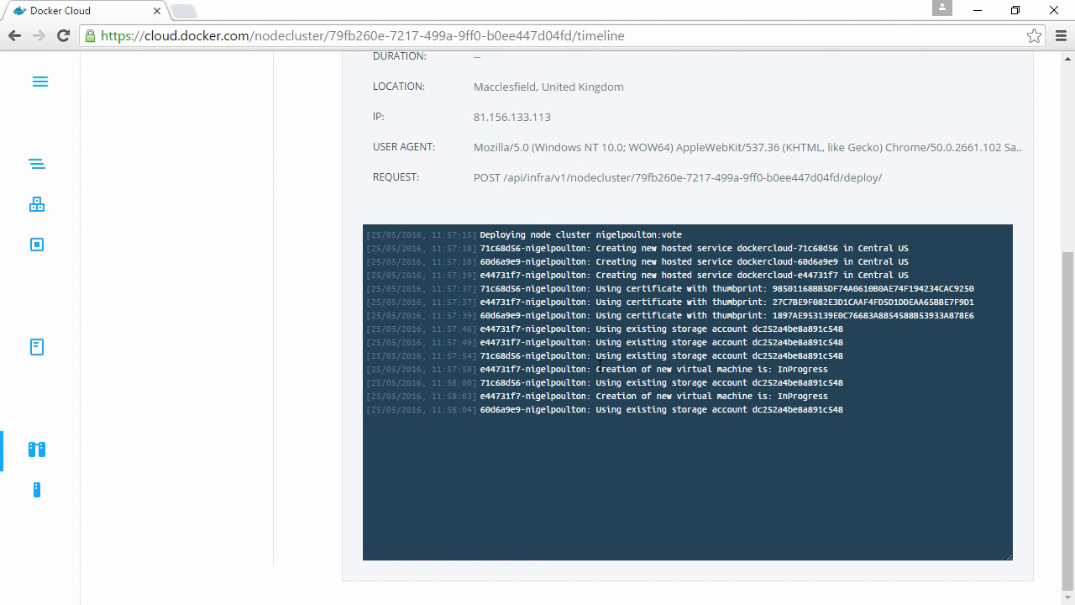
drag(597, 369, 771, 369)
key(ctrl+plus)
key(ctrl+plus)
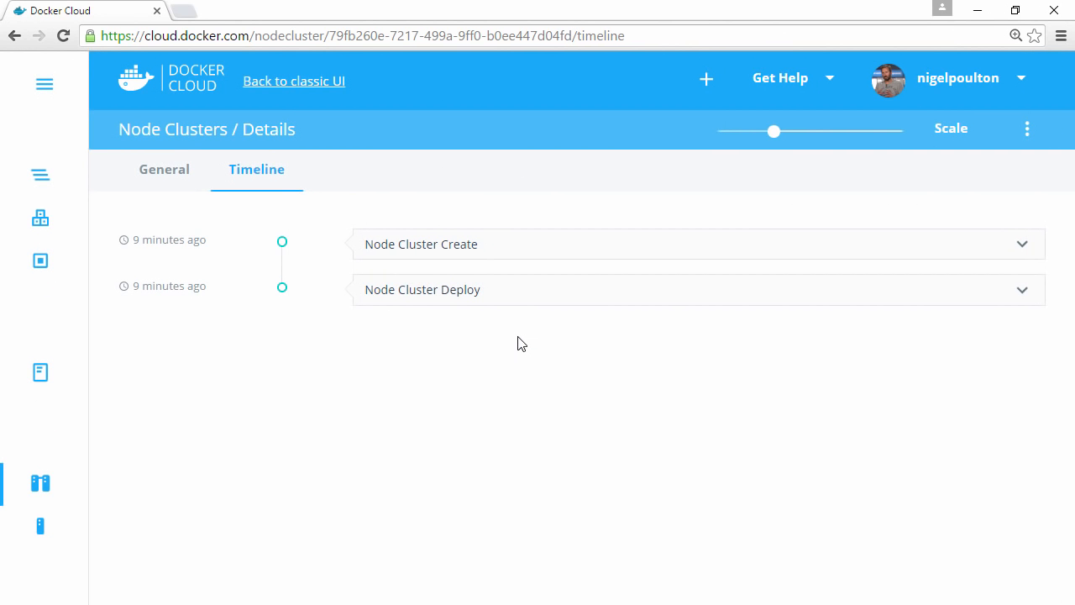
- Move the vote cluster's scale setting to 5 nodes without applying the scaling
drag(774, 131, 814, 133)
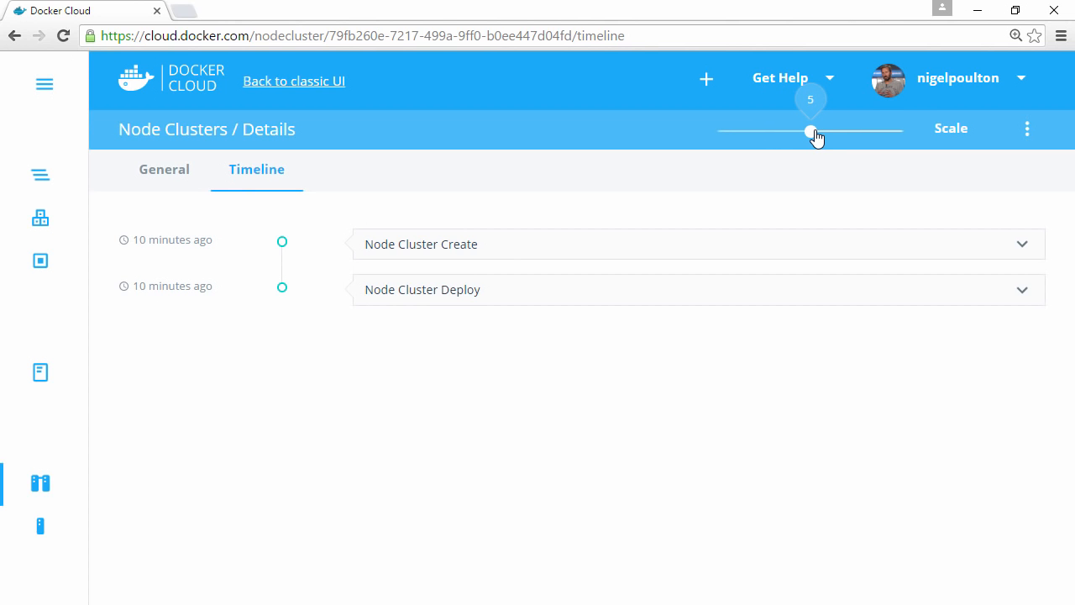
drag(813, 131, 814, 135)
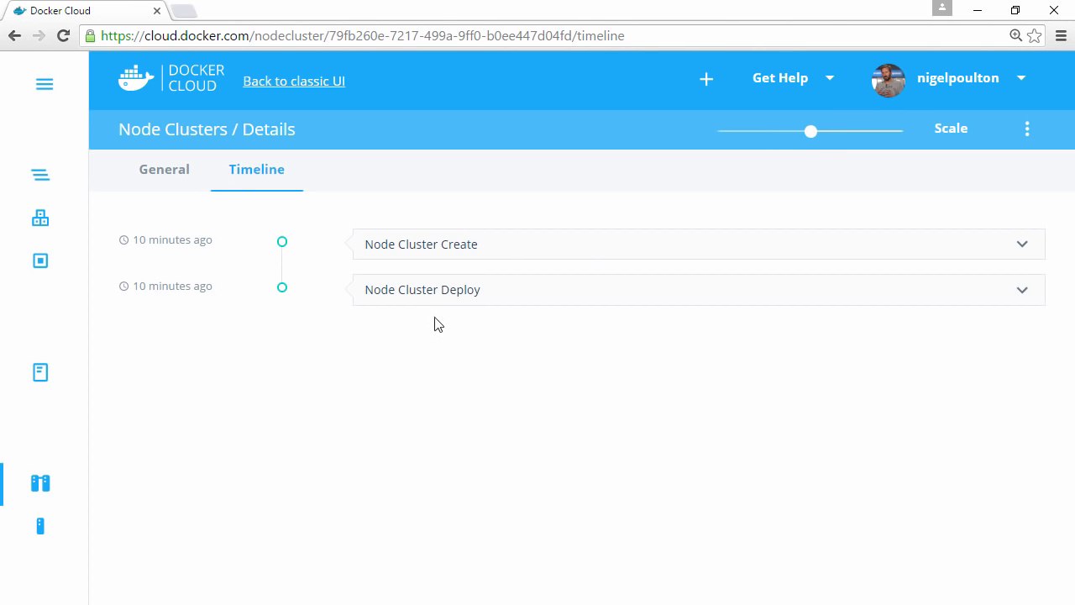
- Start a new stack named "voting-app" and paste the copied Stackfile definition into its editor
click(46, 188)
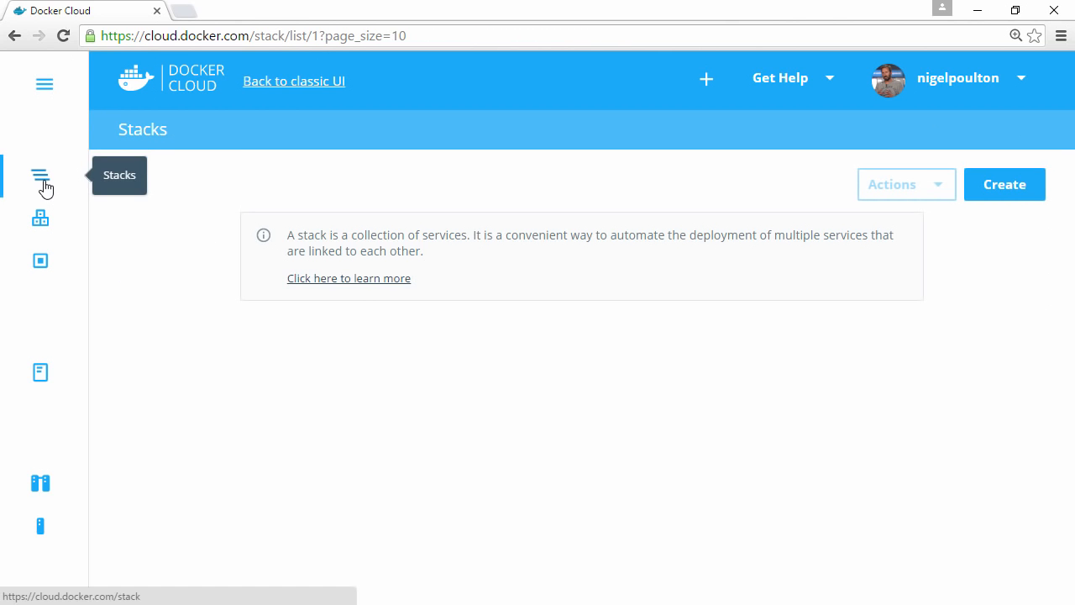
click(989, 186)
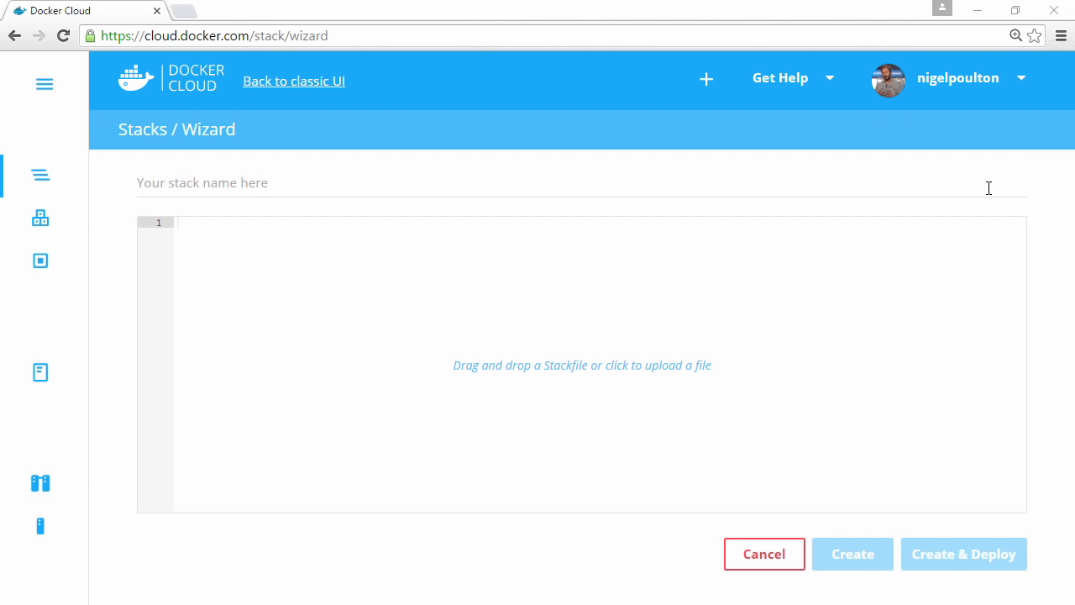
click(282, 166)
text(vo)
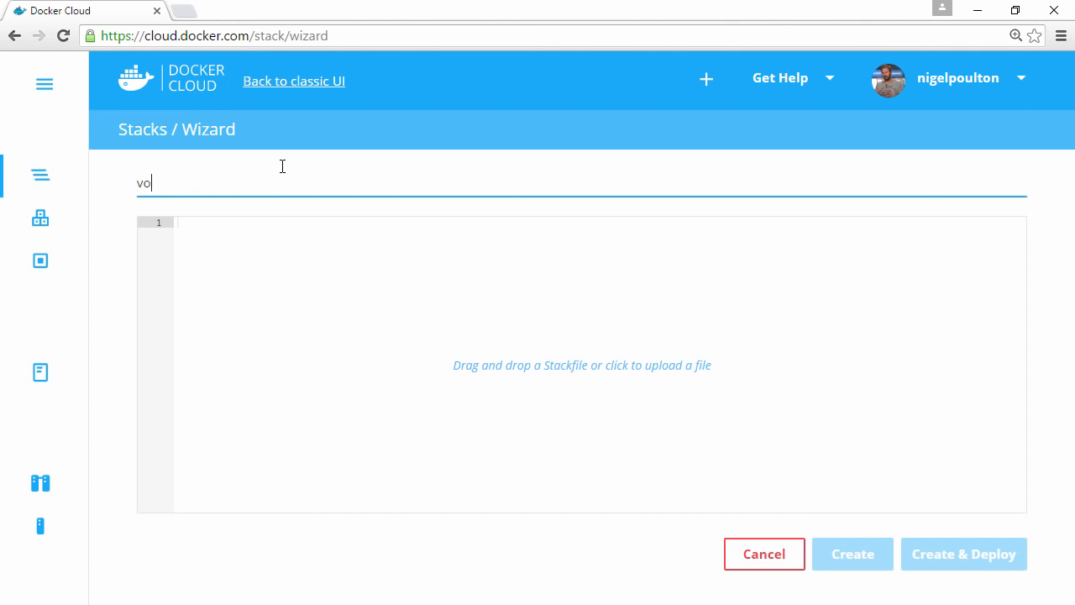
text(ting-app)
right_click(249, 309)
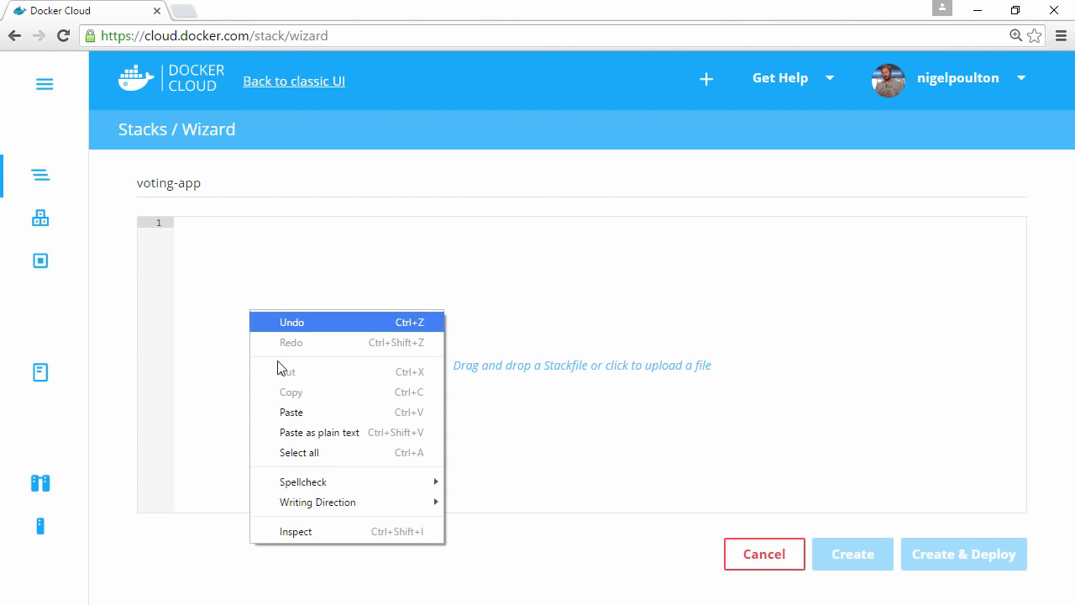
click(317, 413)
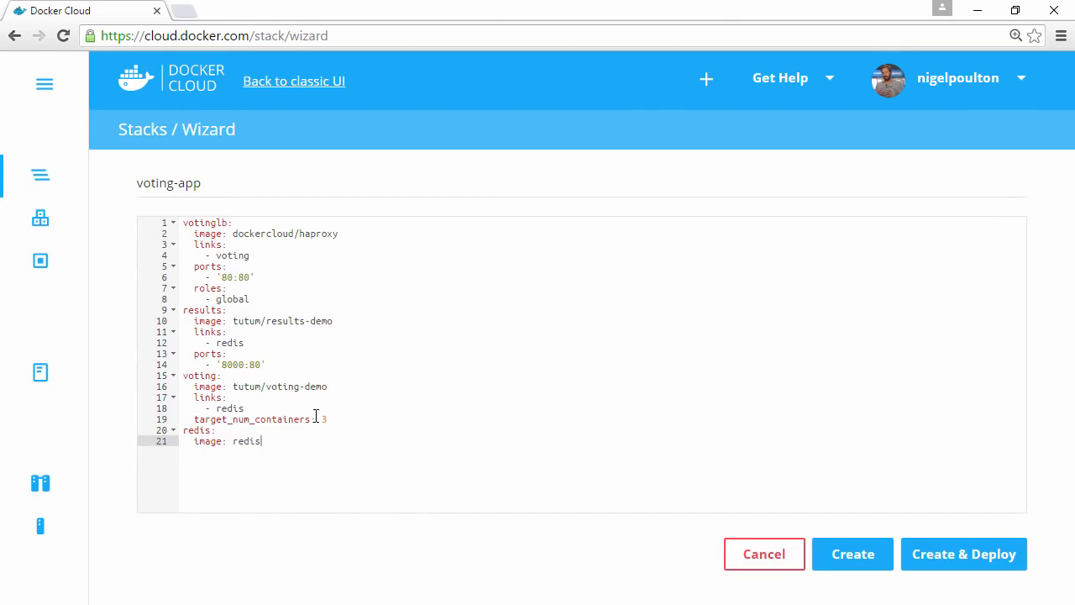
- Examine the votinglb, results, voting and redis service definitions and the target_num_containers setting in the Stackfile
key(ctrl+plus)
scroll(436, 351, down, 1)
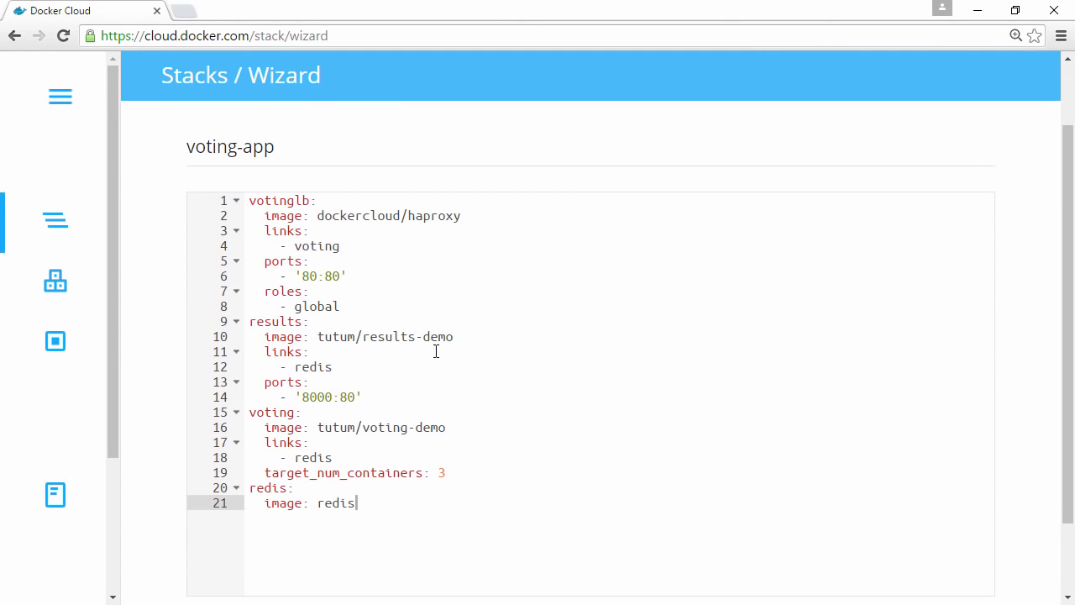
double_click(282, 203)
ctrl+double_click(266, 318)
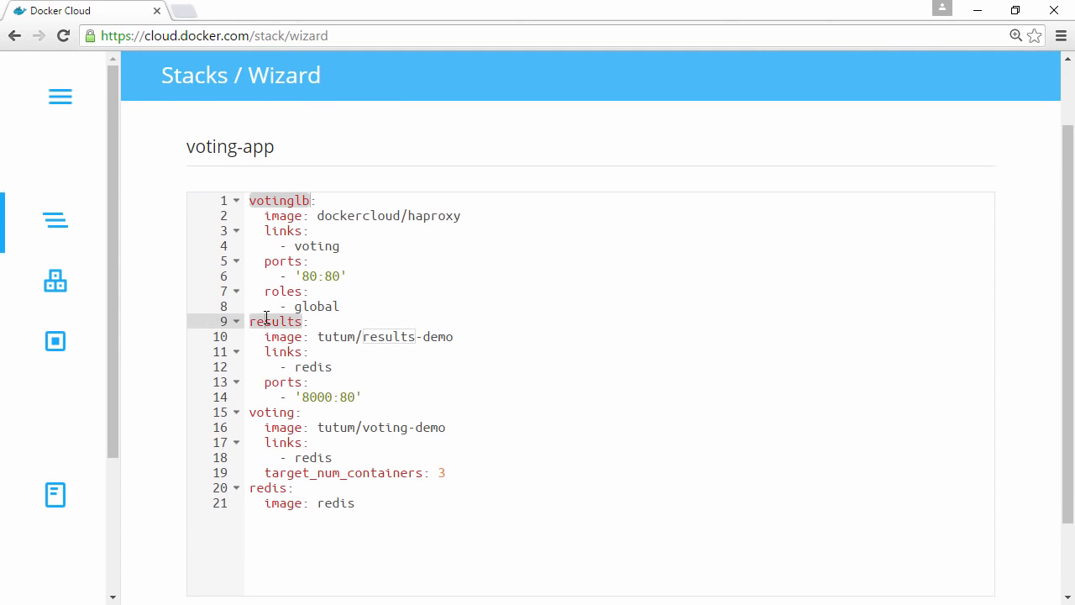
ctrl+double_click(273, 410)
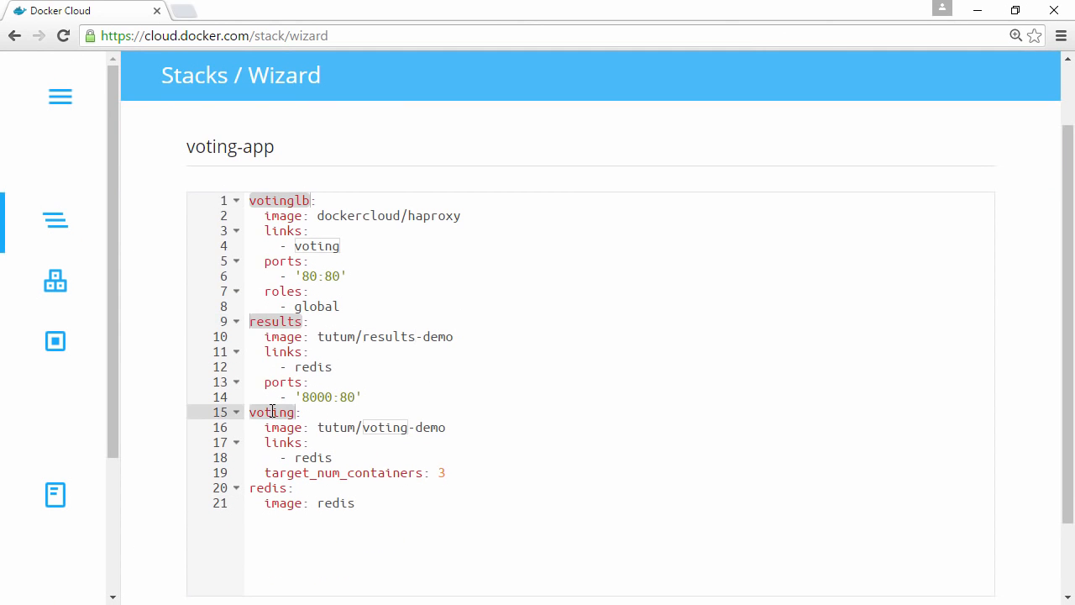
ctrl+double_click(269, 489)
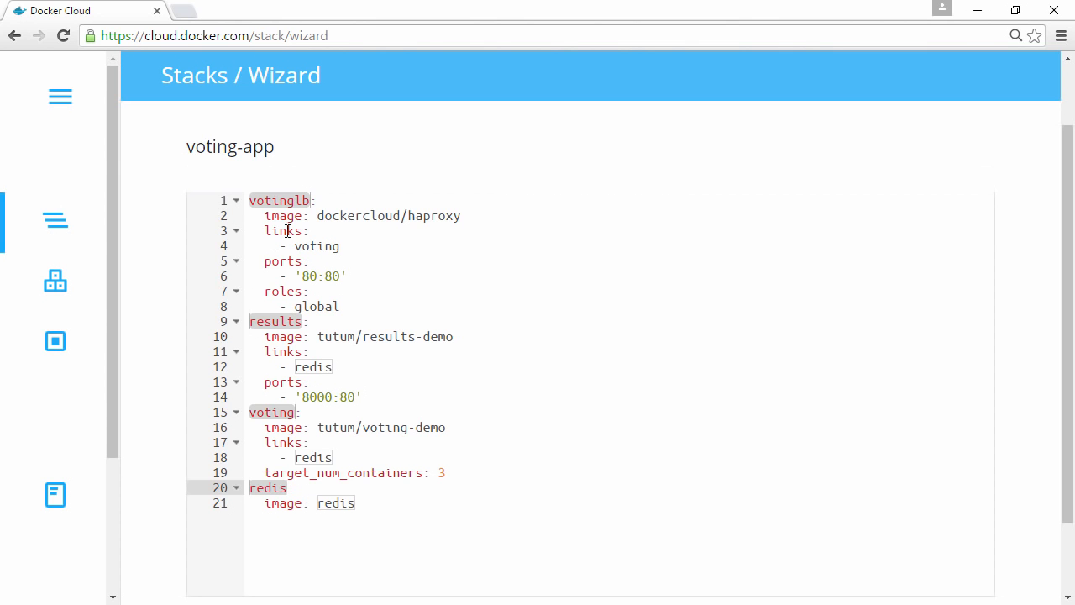
double_click(382, 475)
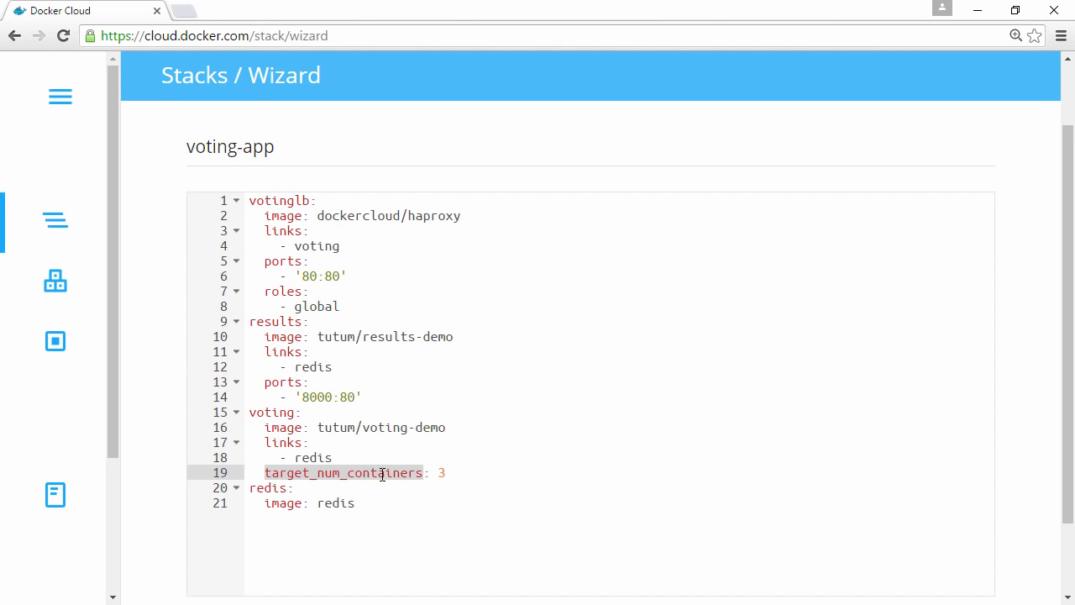
- Create and deploy the voting-app stack
key(ctrl+minus)
key(ctrl+minus)
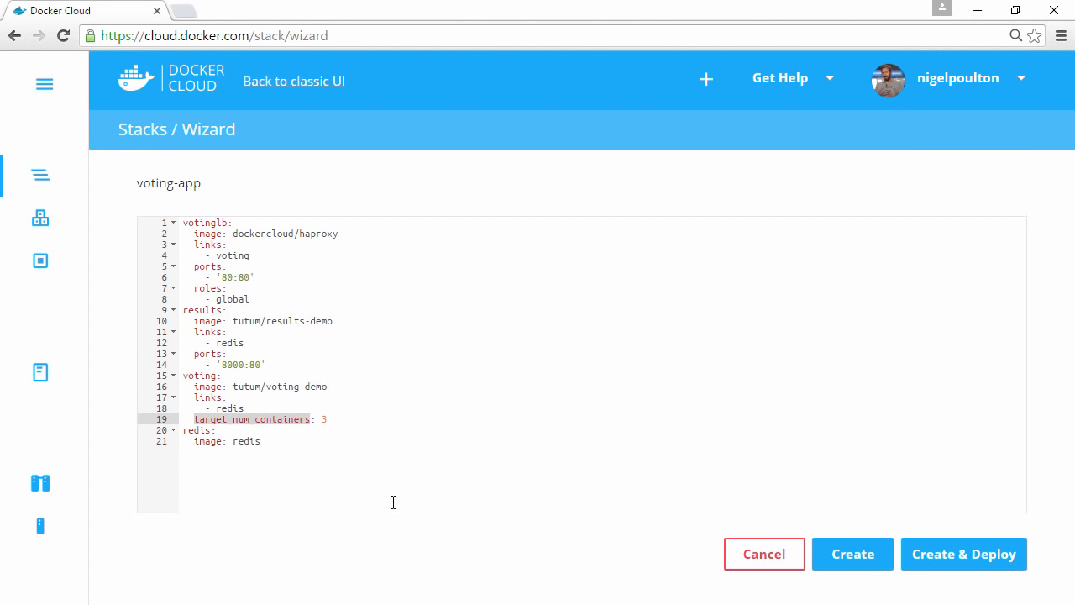
click(929, 569)
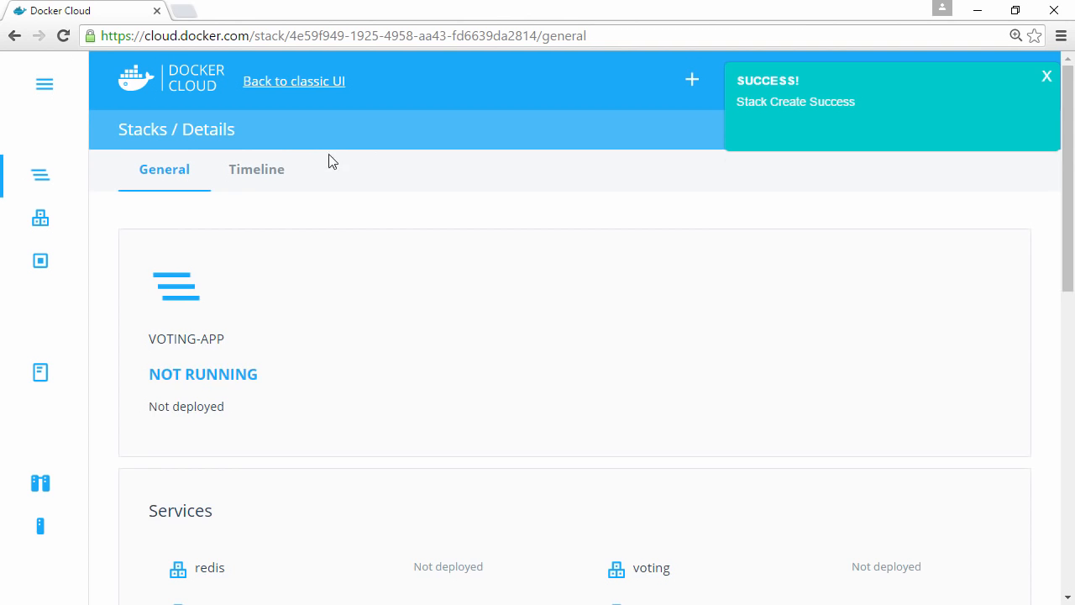
- Open the voting-app stack's timeline and examine the Stack Start log for the redis image layer downloads
click(268, 175)
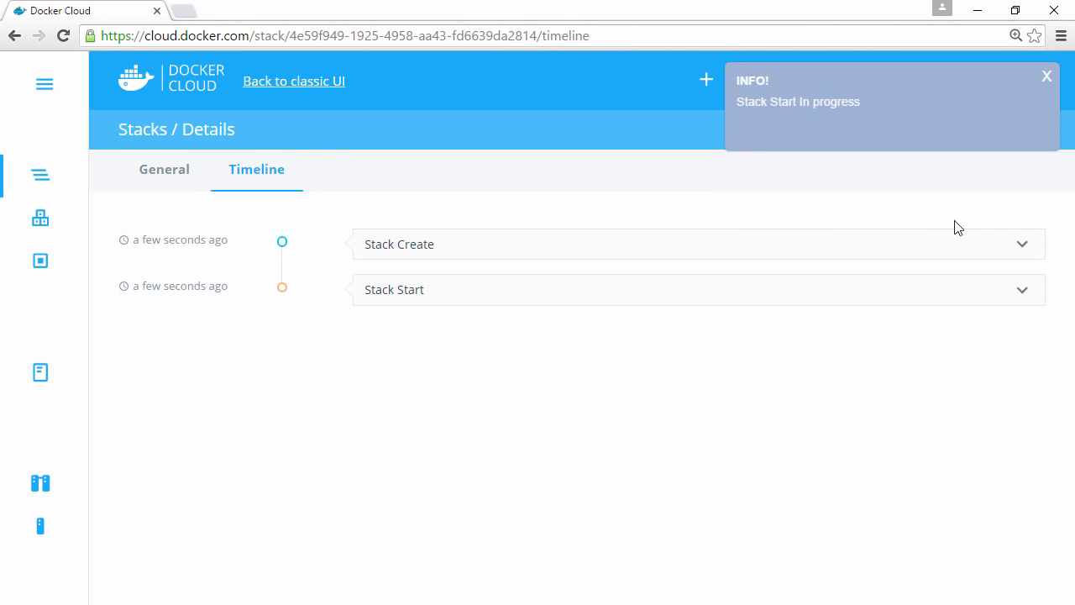
click(1020, 294)
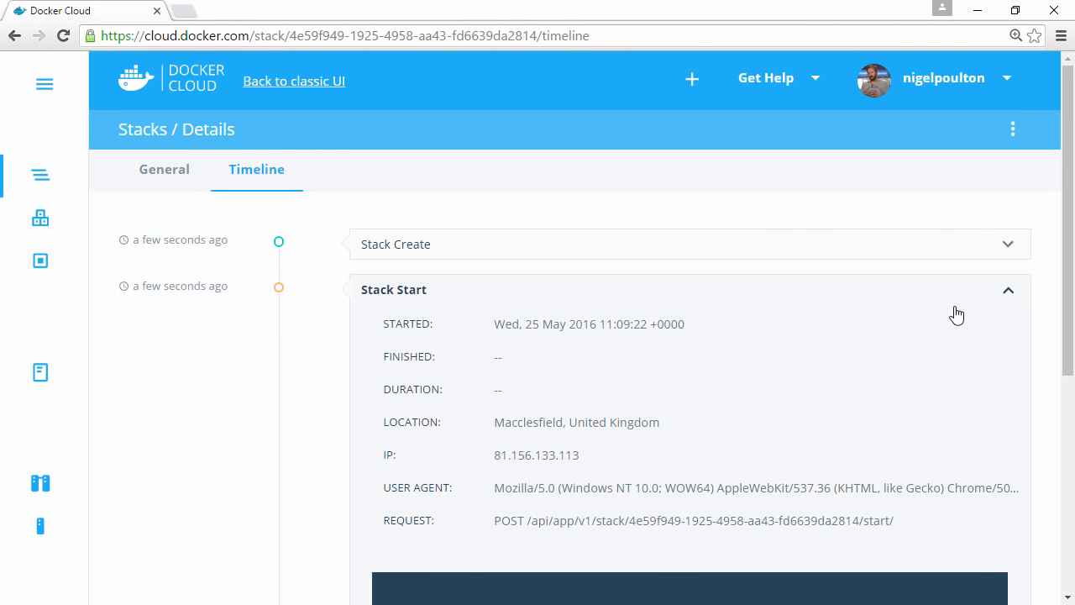
scroll(903, 328, down, 2)
scroll(903, 327, down, 2)
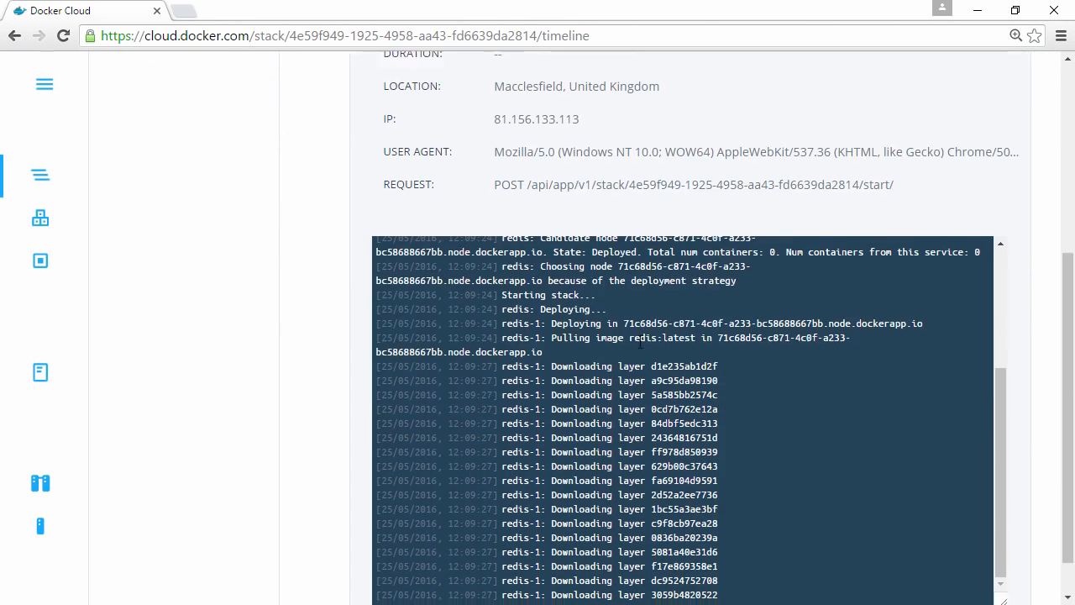
drag(551, 366, 876, 499)
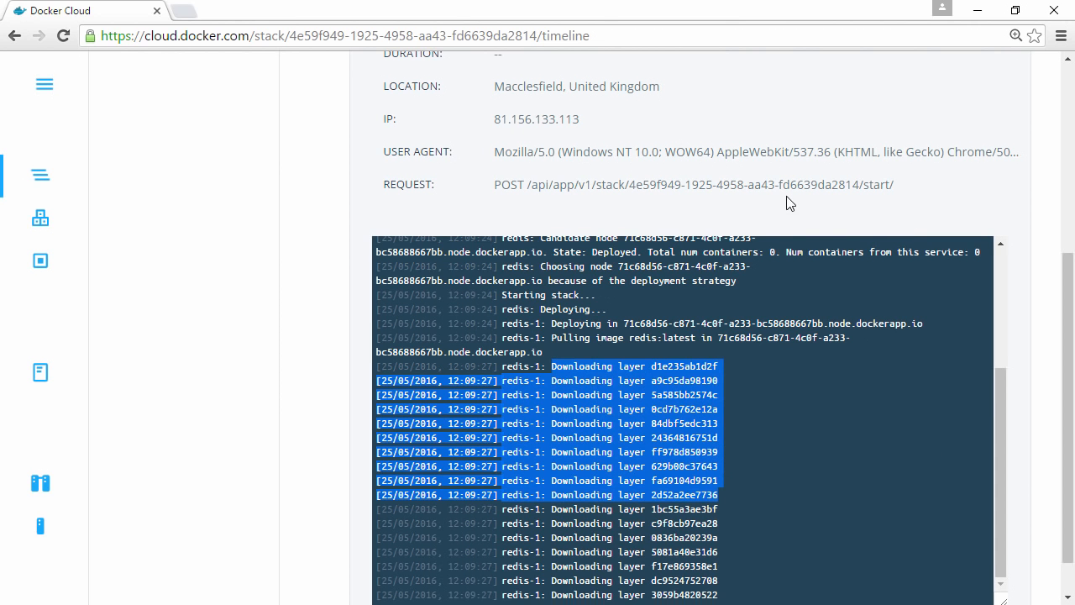
- Return to the voting-app stack's general details and check its status and its list of services
scroll(788, 202, up, 4)
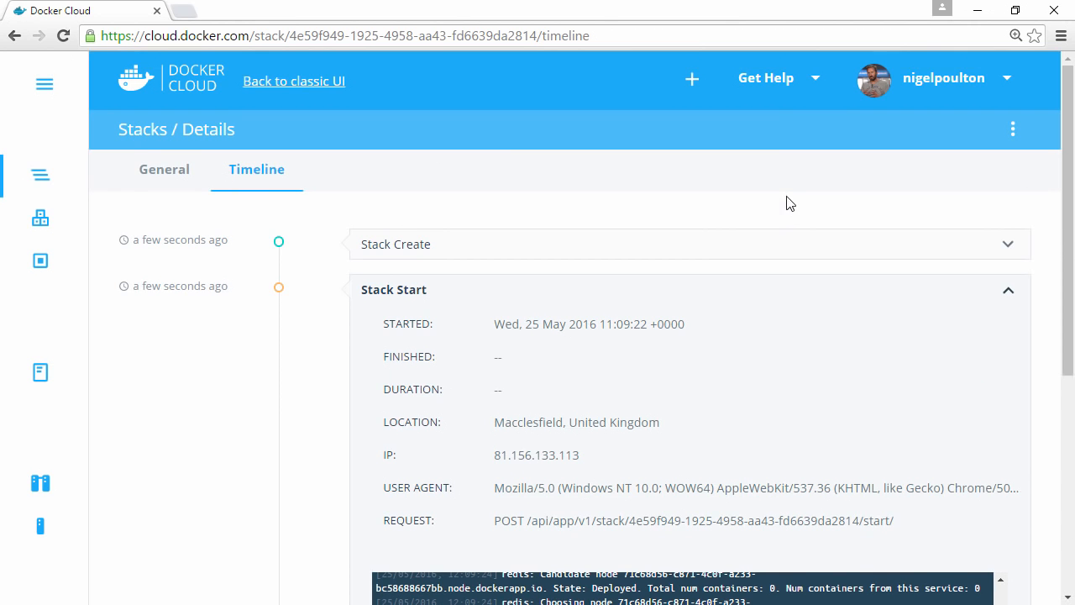
click(159, 180)
key(ctrl+minus)
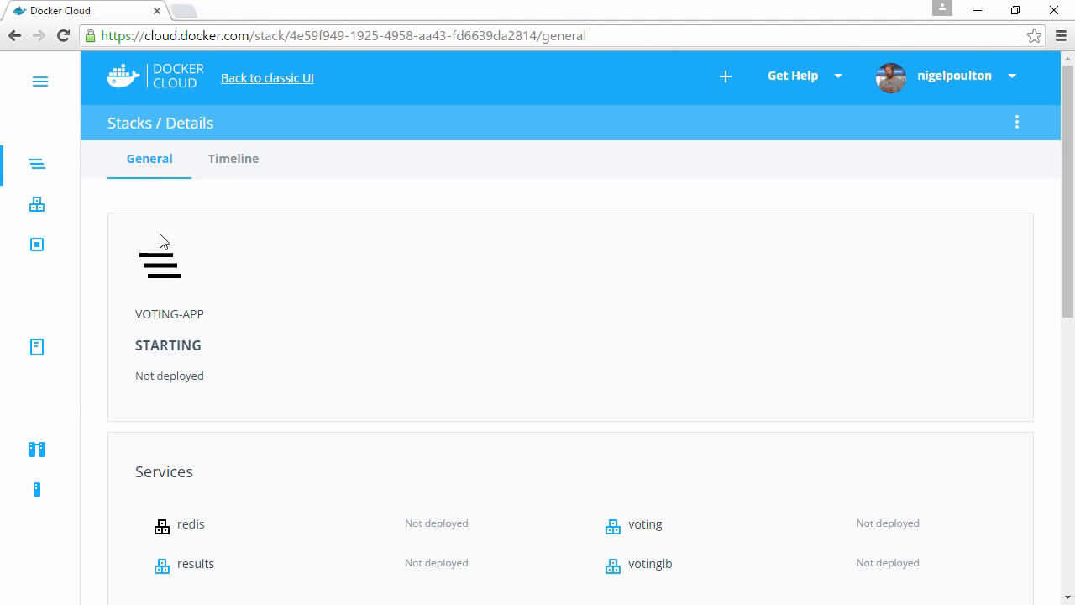
double_click(168, 345)
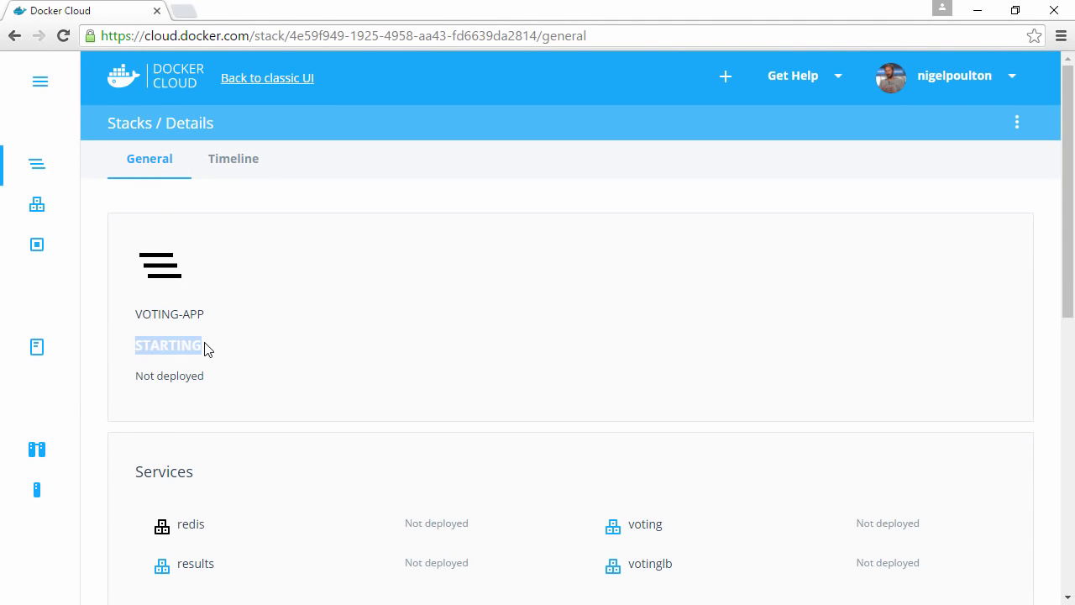
scroll(161, 462, down, 1)
double_click(164, 386)
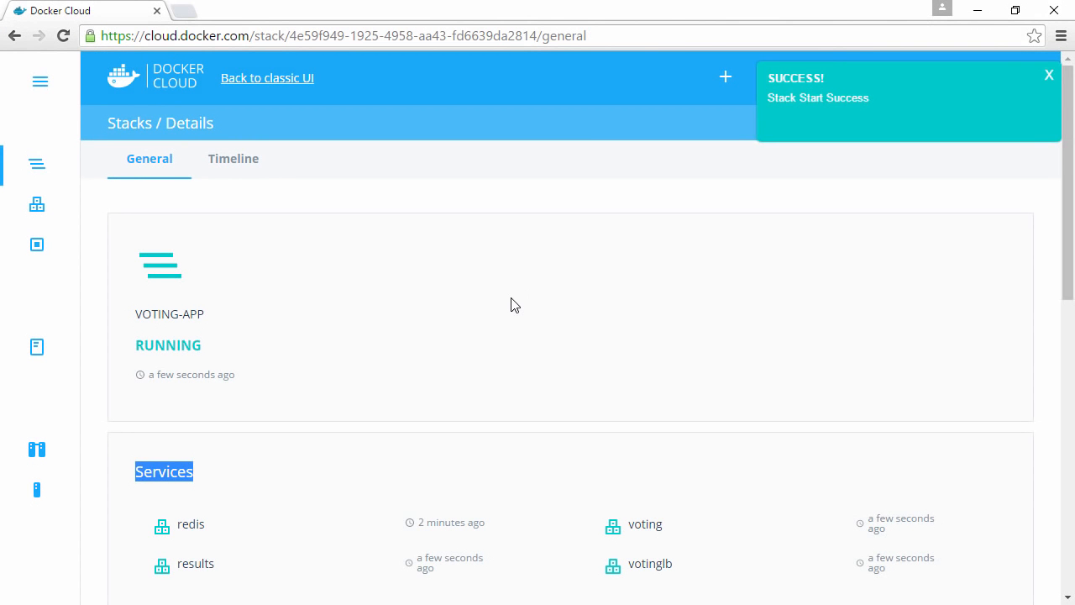
- Open the votinglb service endpoint of the voting-app stack in the browser
click(512, 305)
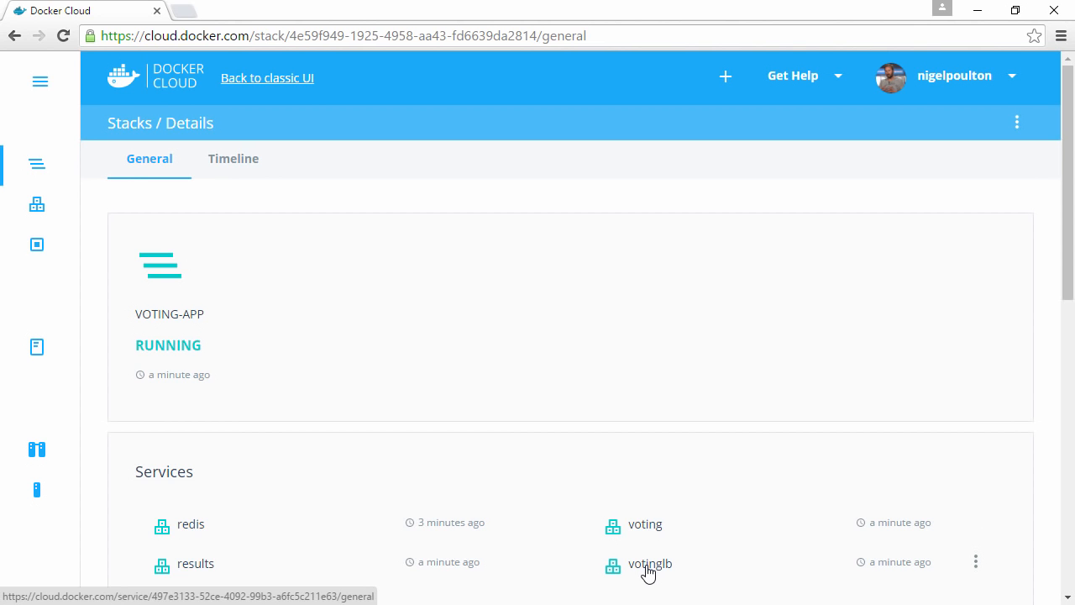
scroll(646, 571, down, 4)
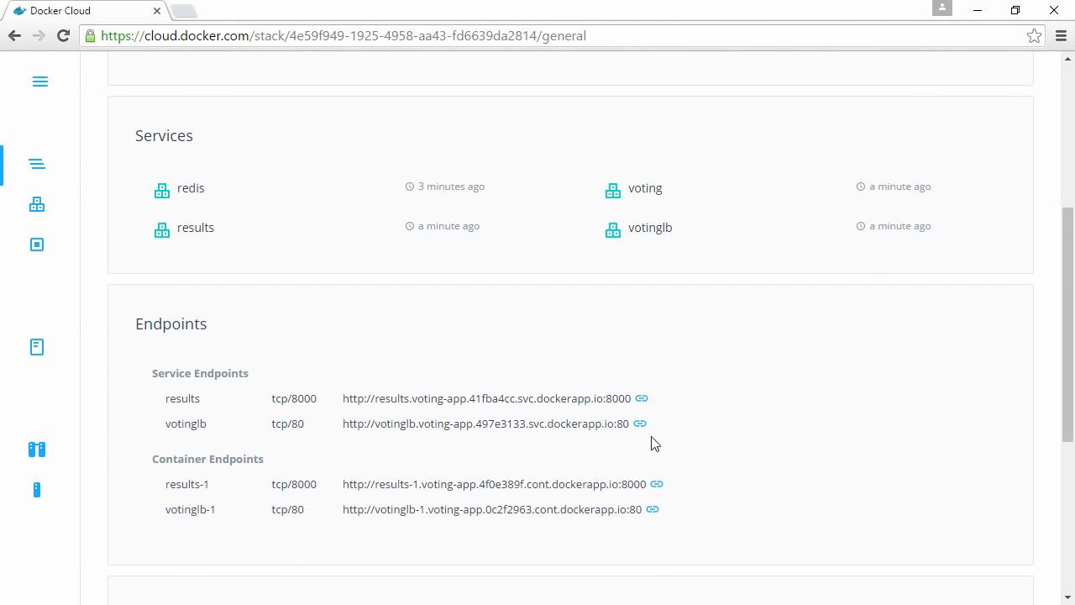
double_click(200, 319)
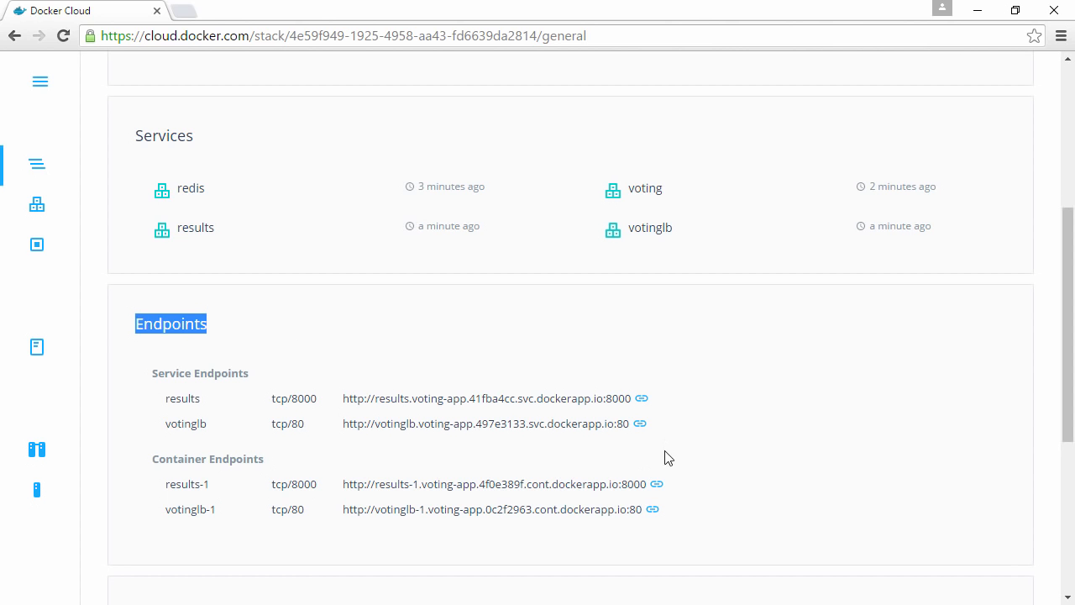
click(639, 425)
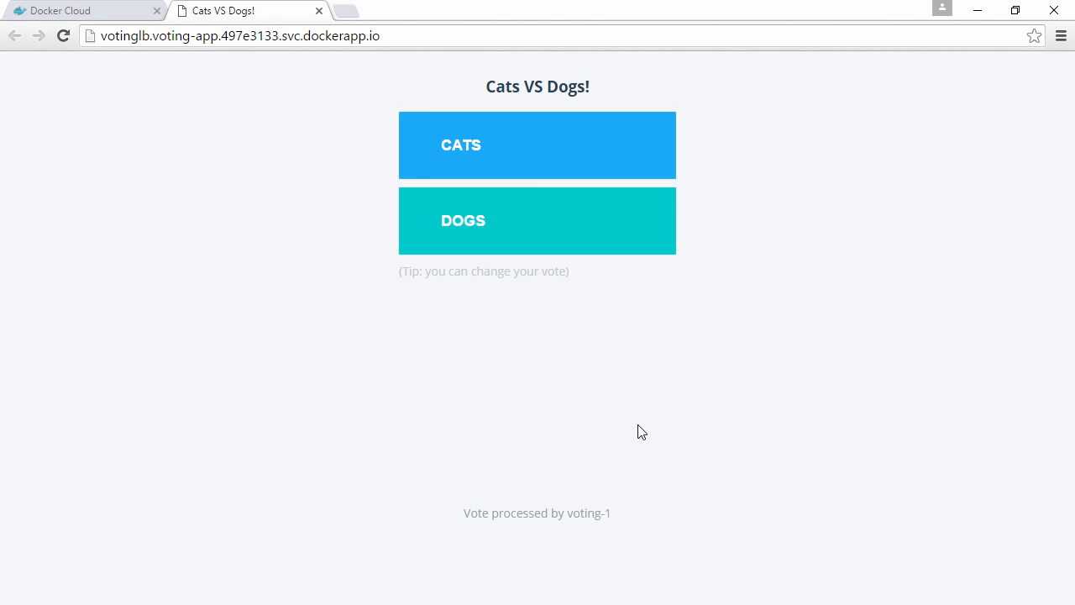
- Reload the Cats VS Dogs! voting page several times and check which voting container processes each request
double_click(585, 513)
drag(613, 512, 653, 516)
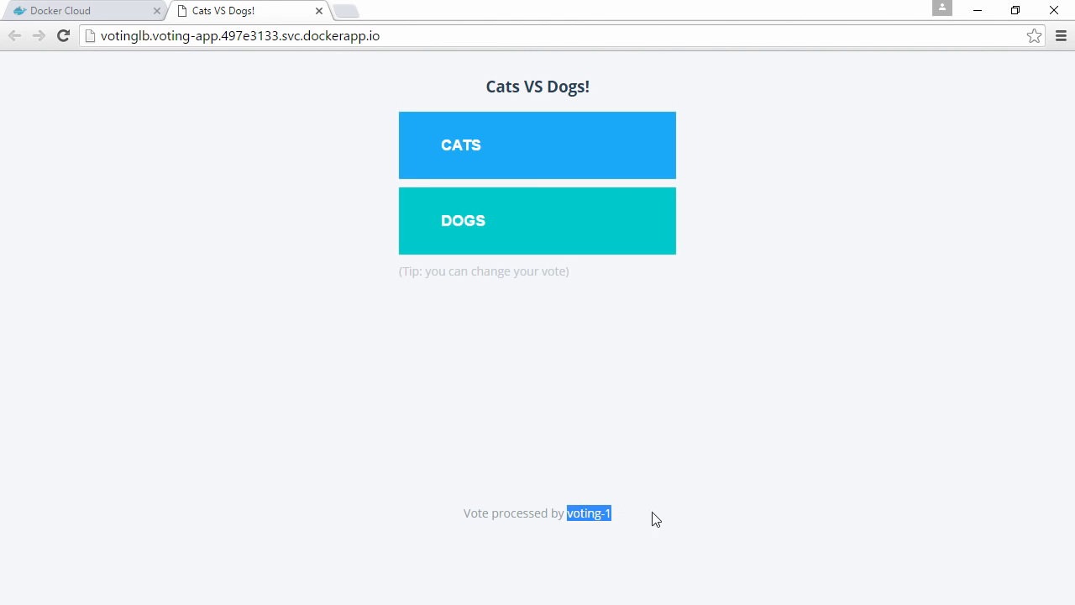
click(63, 38)
click(63, 38)
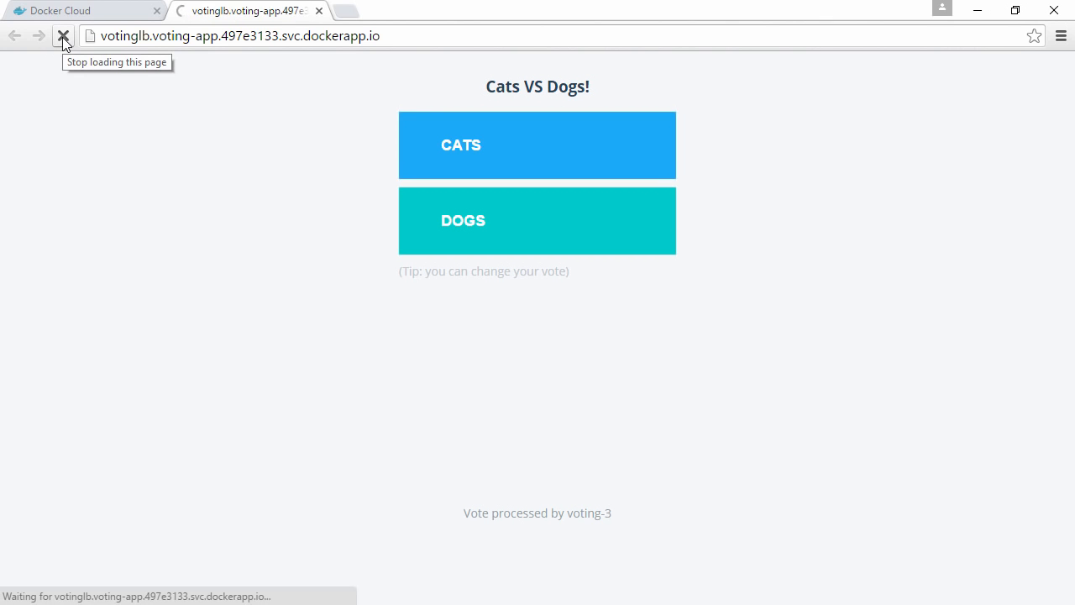
click(63, 38)
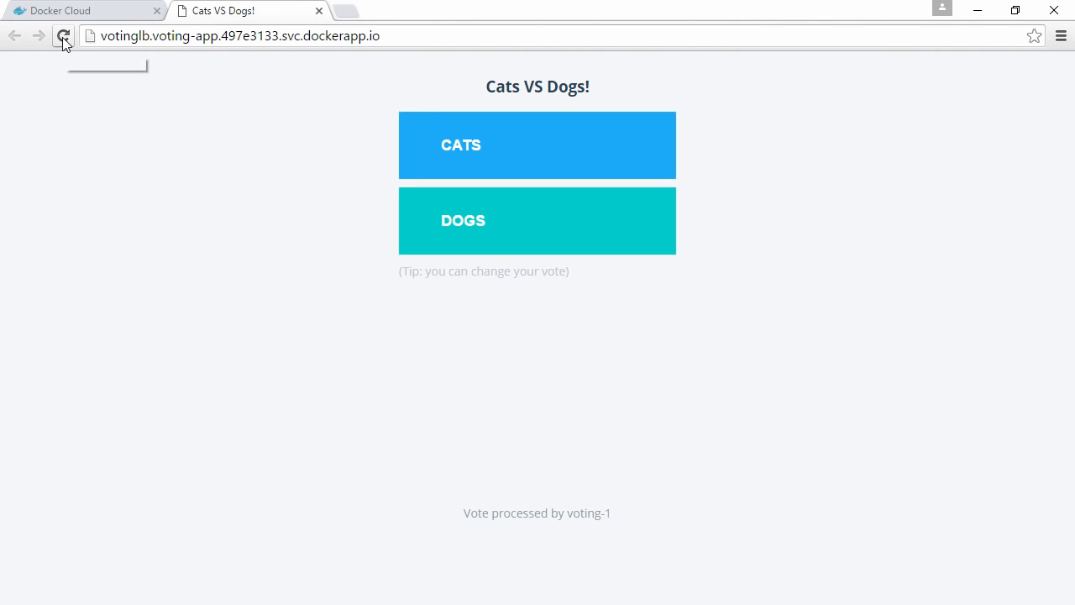
click(63, 38)
click(63, 38)
- Return to the voting-app stack's details in Docker Cloud and examine its Stackfile definitions
click(99, 12)
scroll(524, 314, down, 4)
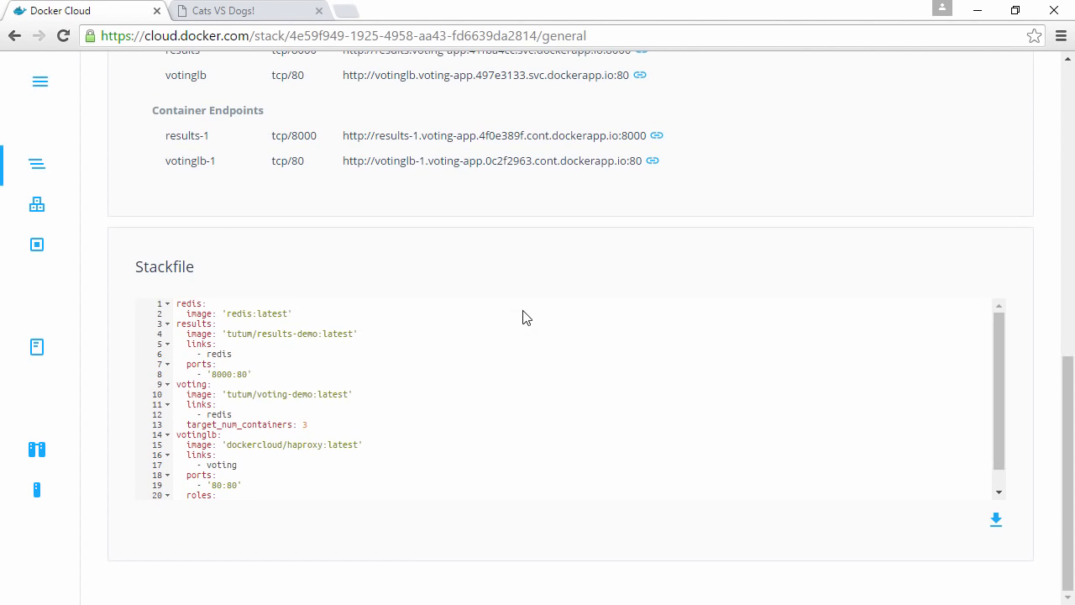
drag(201, 303, 412, 499)
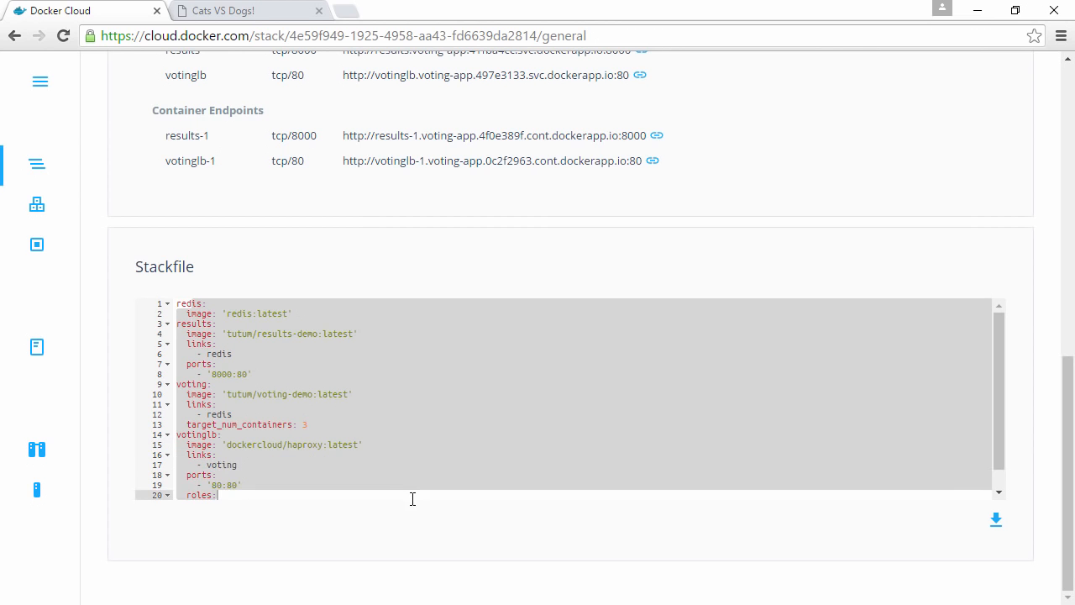
- Scale the voting service to 6 containers and check its container list
click(35, 210)
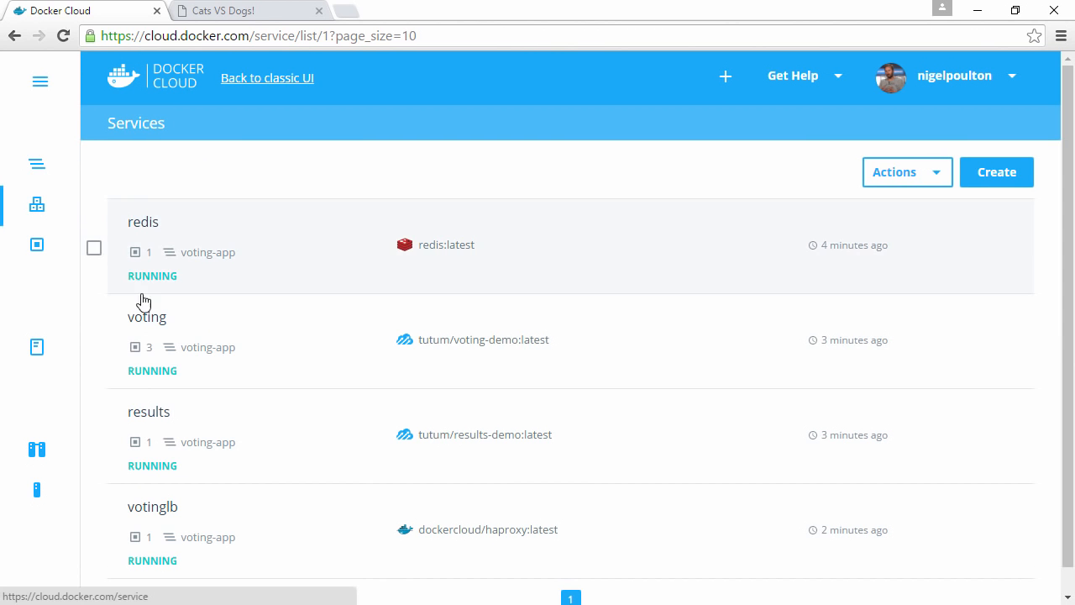
double_click(149, 349)
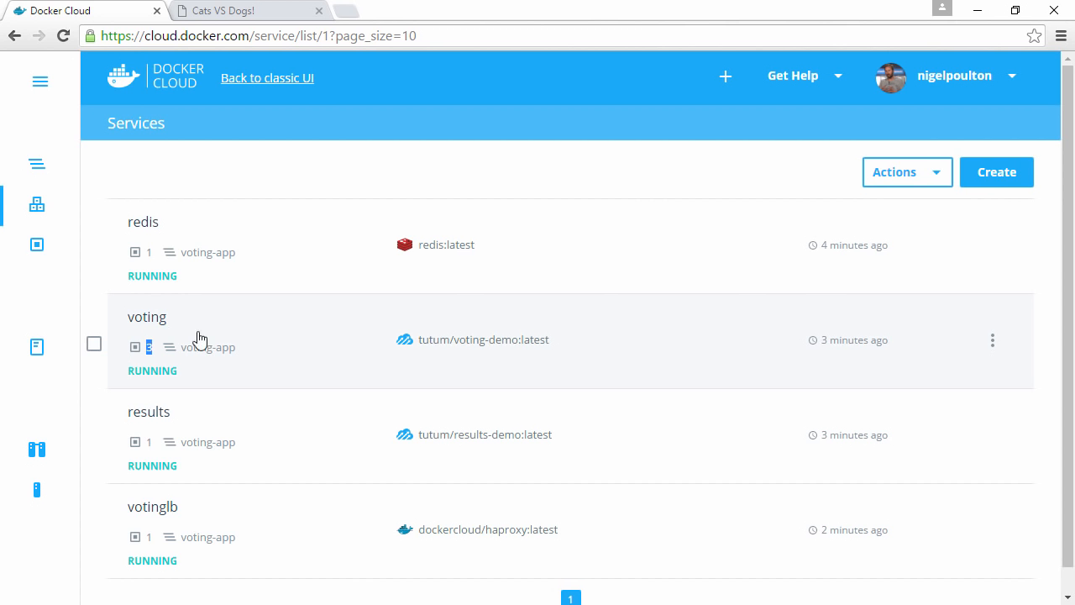
click(147, 319)
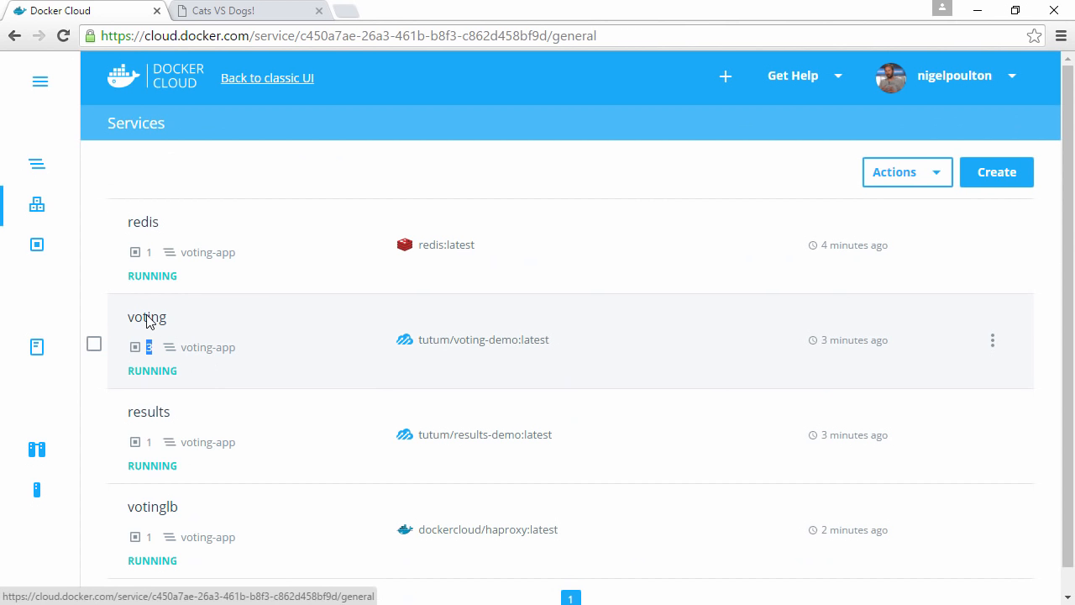
drag(788, 128, 838, 128)
click(957, 137)
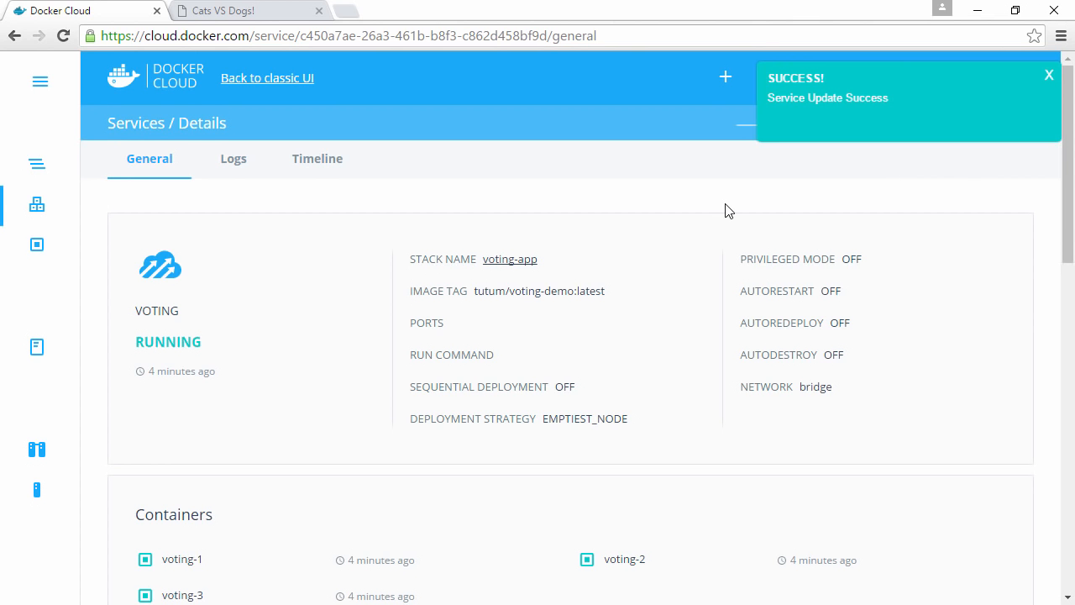
scroll(727, 210, down, 2)
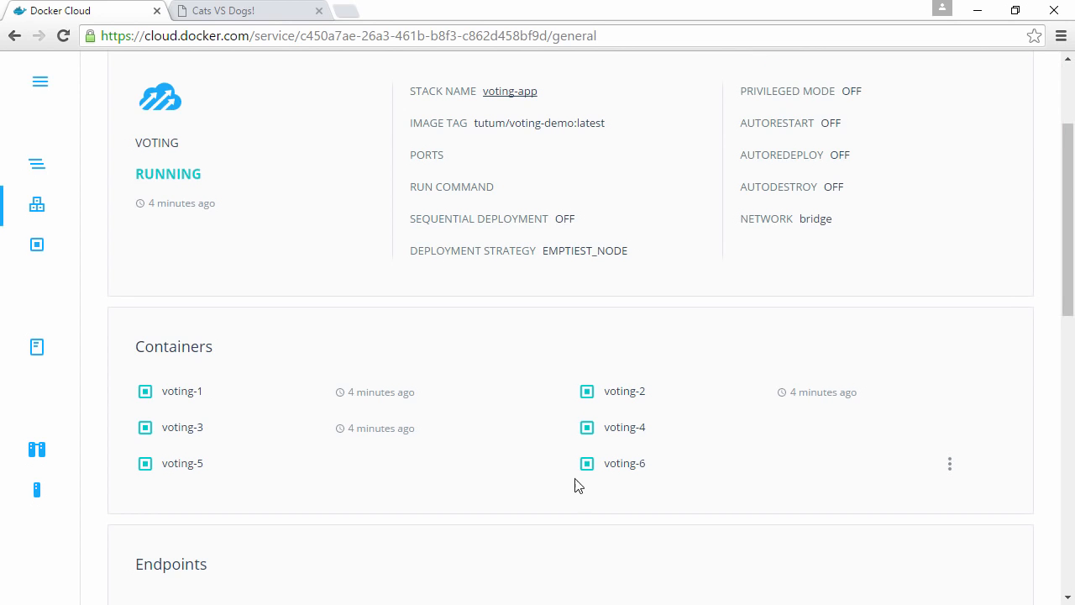
- Return to the Cats VS Dogs! page and reload it repeatedly to check whether the added voting containers process requests
click(276, 12)
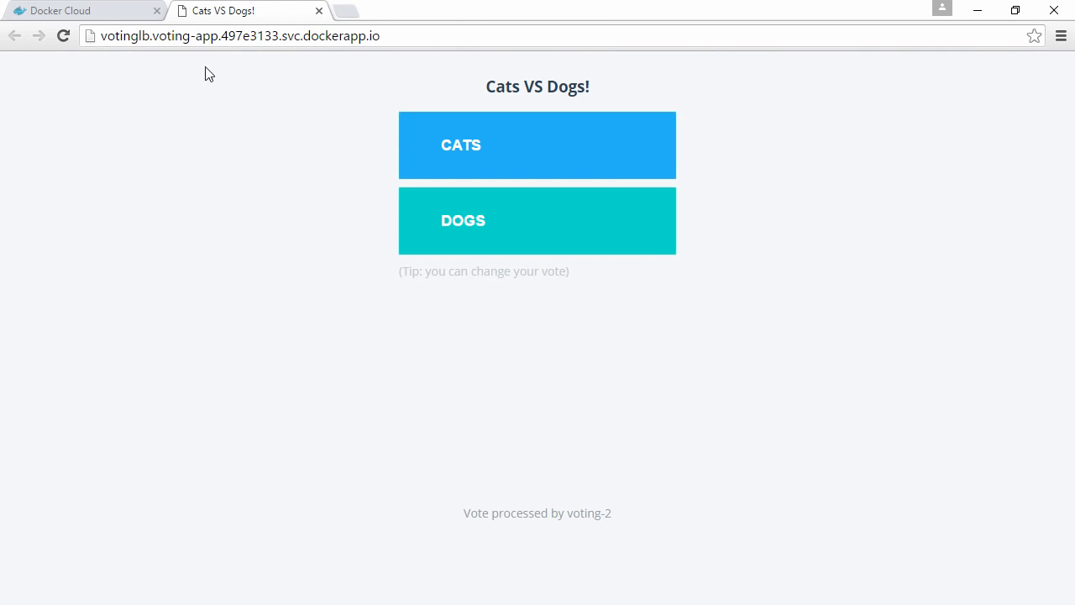
click(57, 35)
click(60, 35)
click(62, 37)
double_click(582, 510)
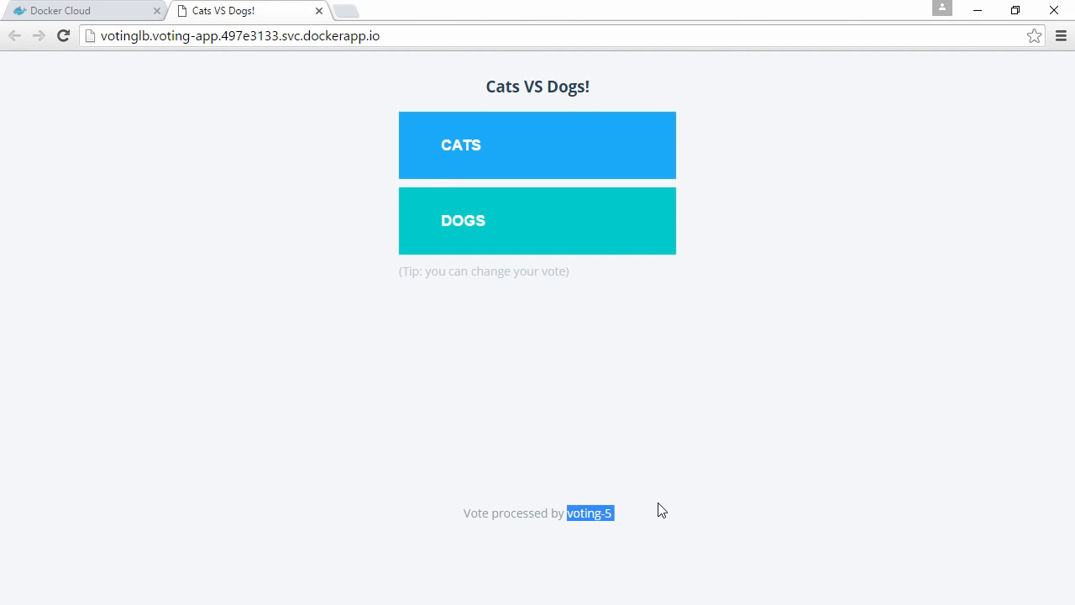